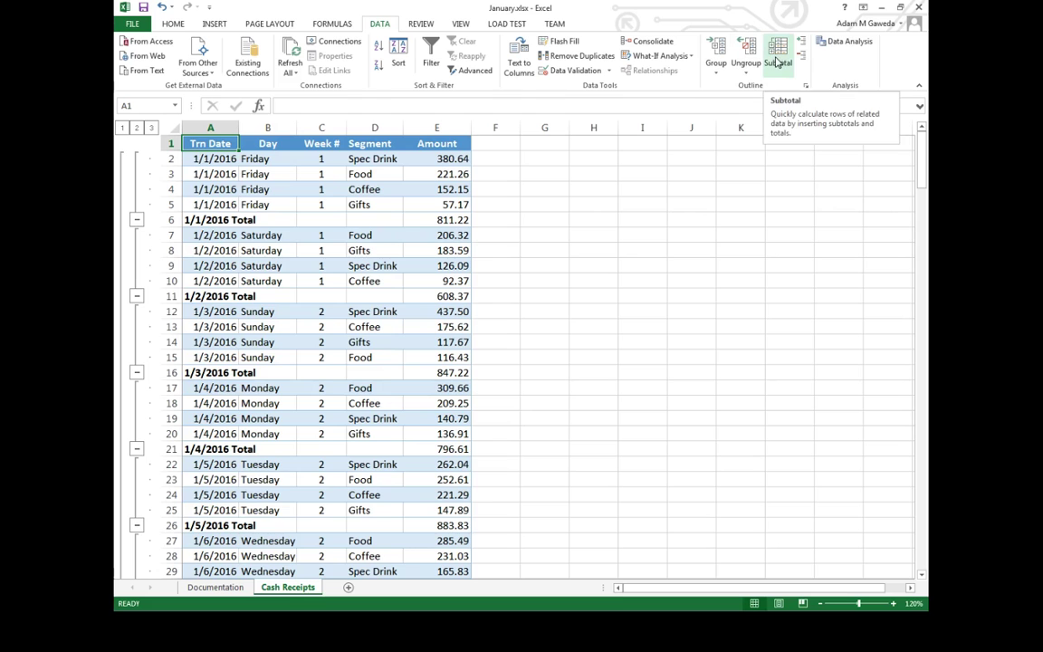
- Remove all subtotals from the Cash Receipts data
{"action": "left_click", "coordinate": [777, 62]}
{"action": "left_click", "coordinate": [451, 346]}
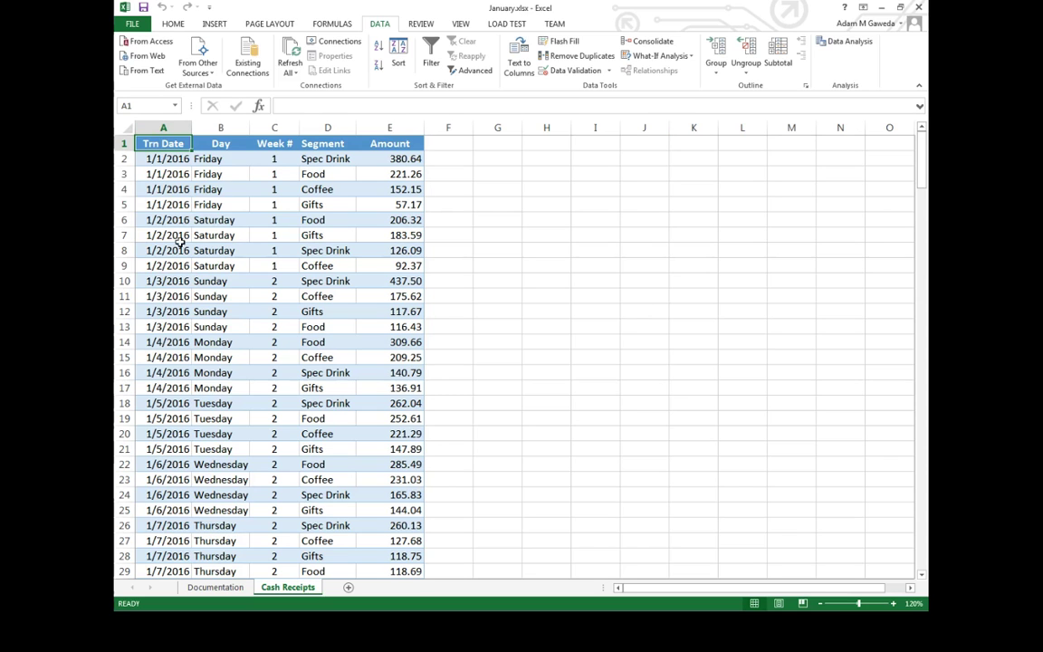
- Create a PivotTable on a new worksheet from the Cash Receipts range $A$1:$E$122
{"action": "left_click", "coordinate": [215, 25]}
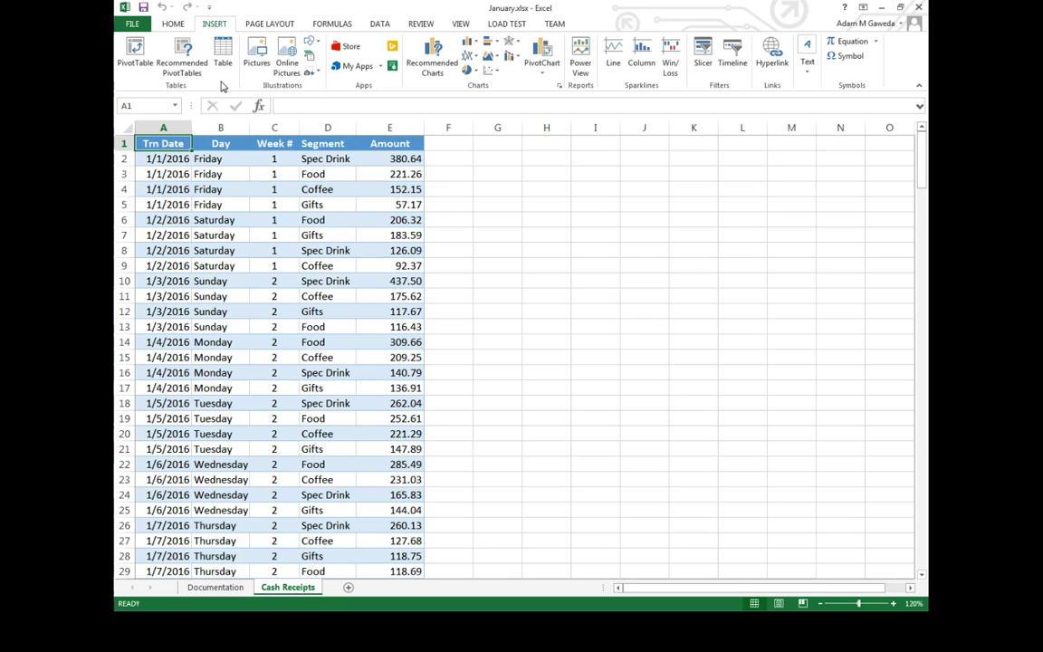
{"action": "left_click", "coordinate": [131, 74]}
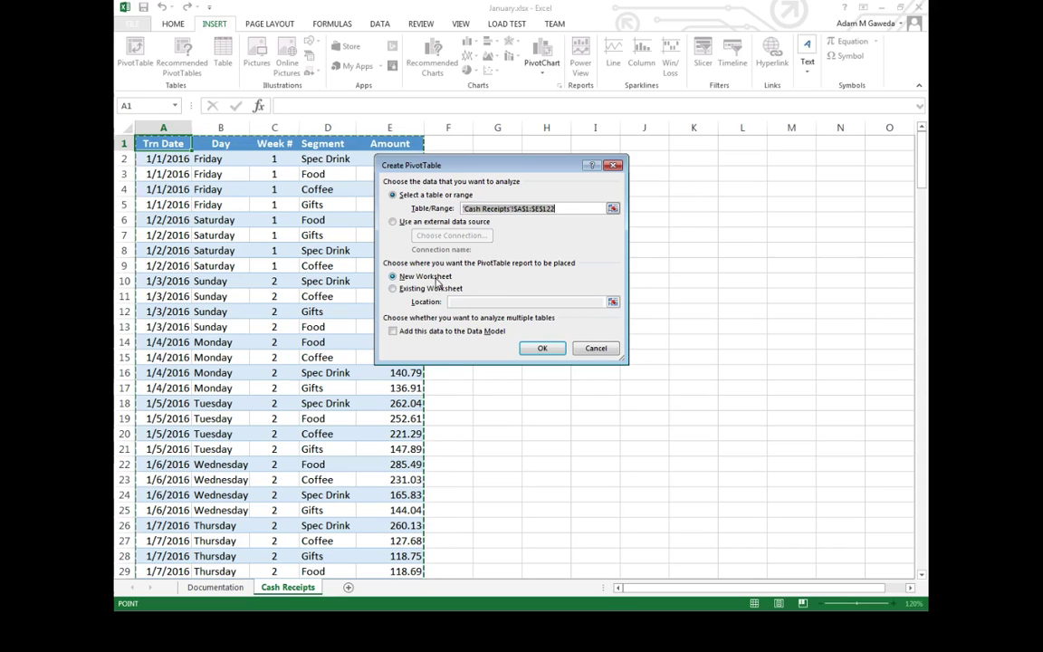
{"action": "left_click", "coordinate": [543, 352]}
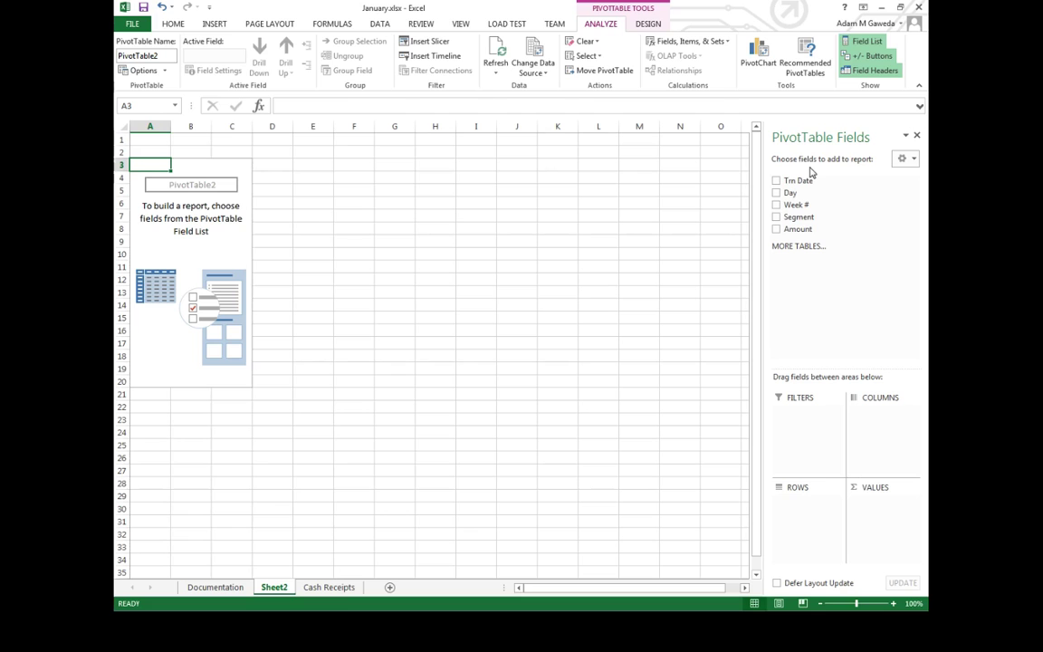
{"action": "left_click", "coordinate": [776, 207]}
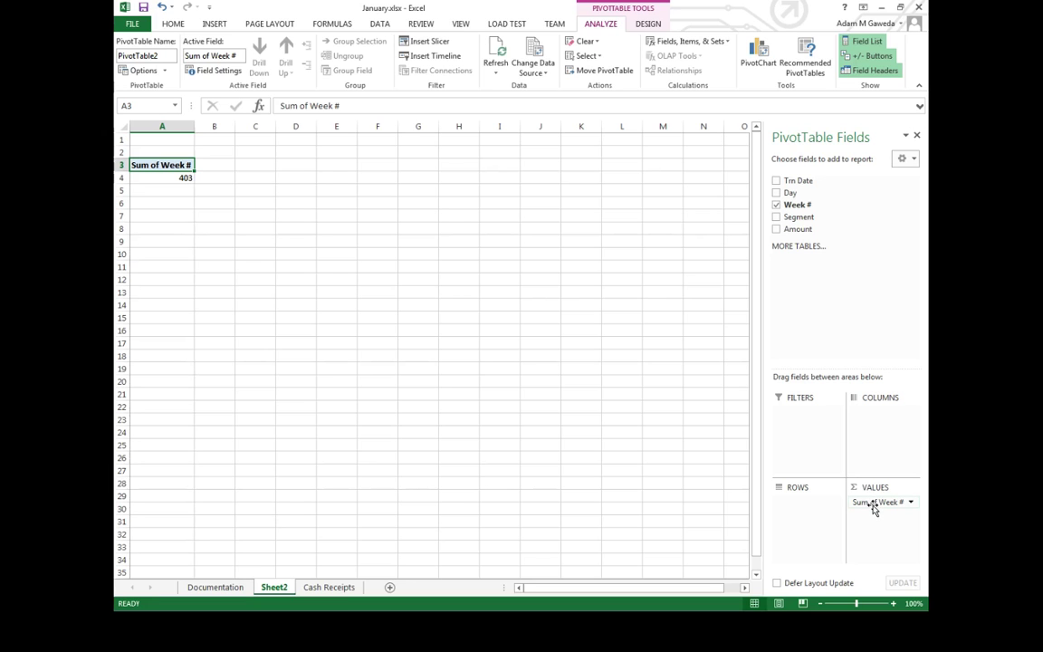
{"action": "left_click_drag", "start_coordinate": [874, 509], "coordinate": [797, 507]}
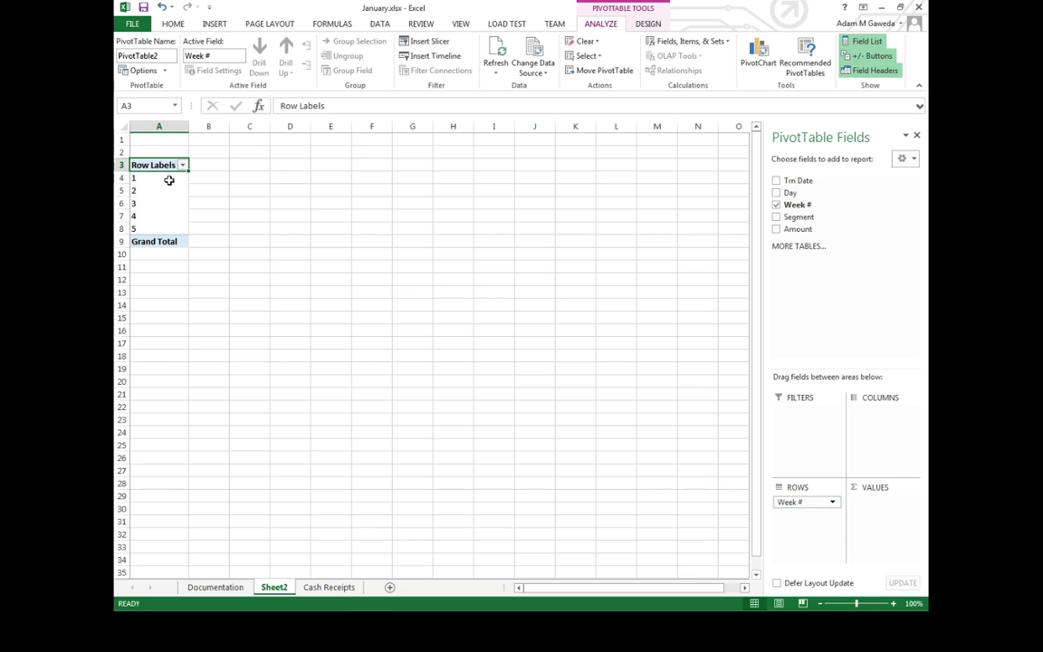
{"action": "left_click_drag", "start_coordinate": [784, 502], "coordinate": [865, 421]}
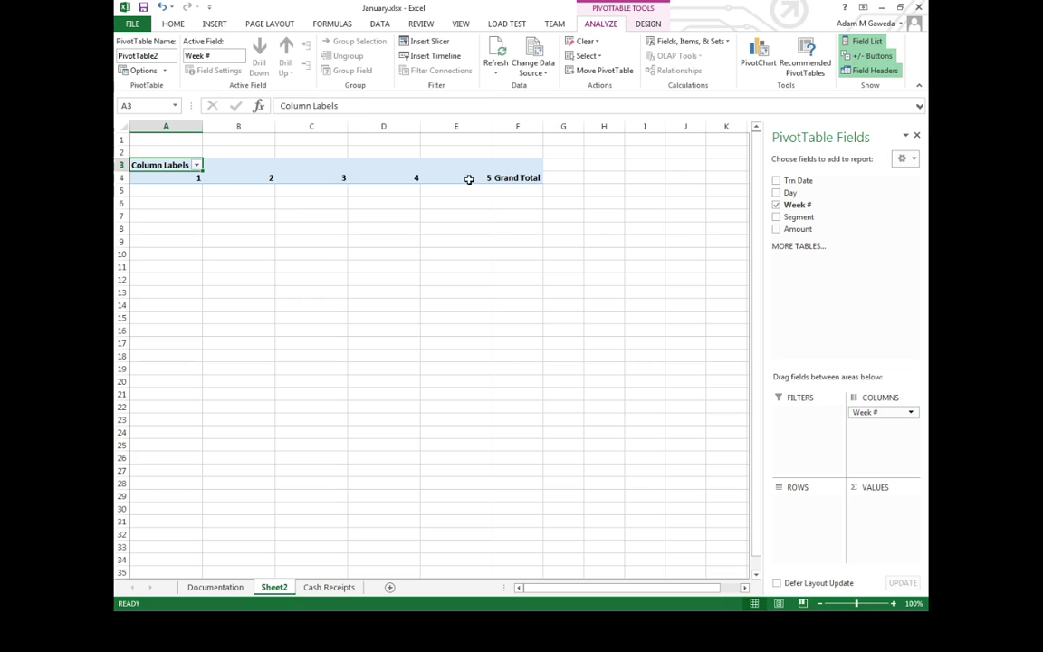
{"action": "left_click_drag", "start_coordinate": [871, 413], "coordinate": [819, 293]}
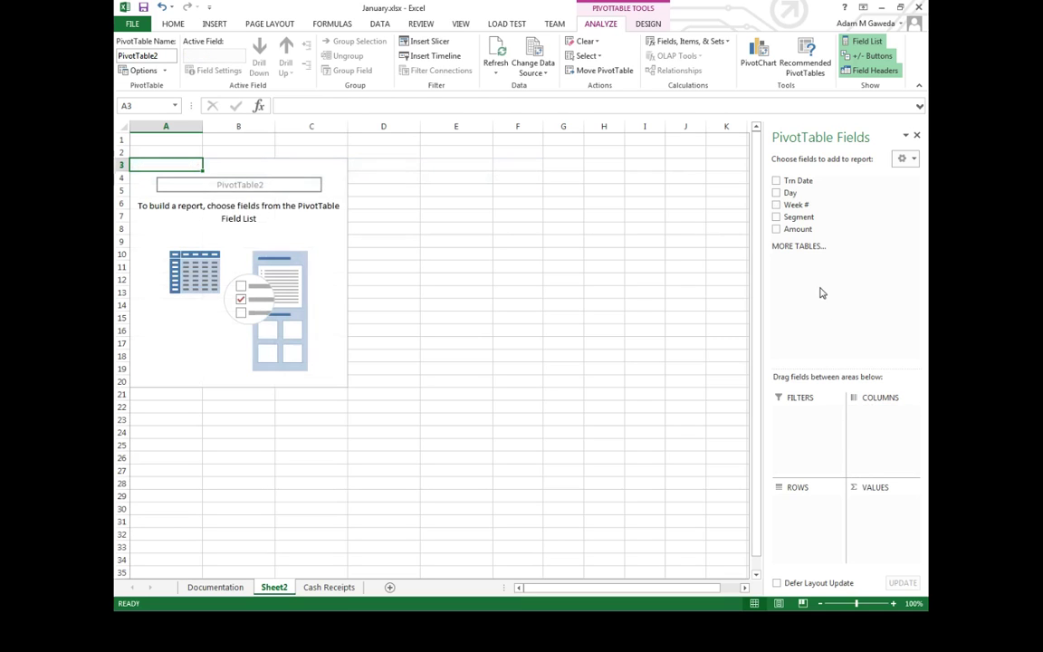
- Lay out the PivotTable with Day as the row field and Segment as the column field
{"action": "left_click", "coordinate": [777, 194]}
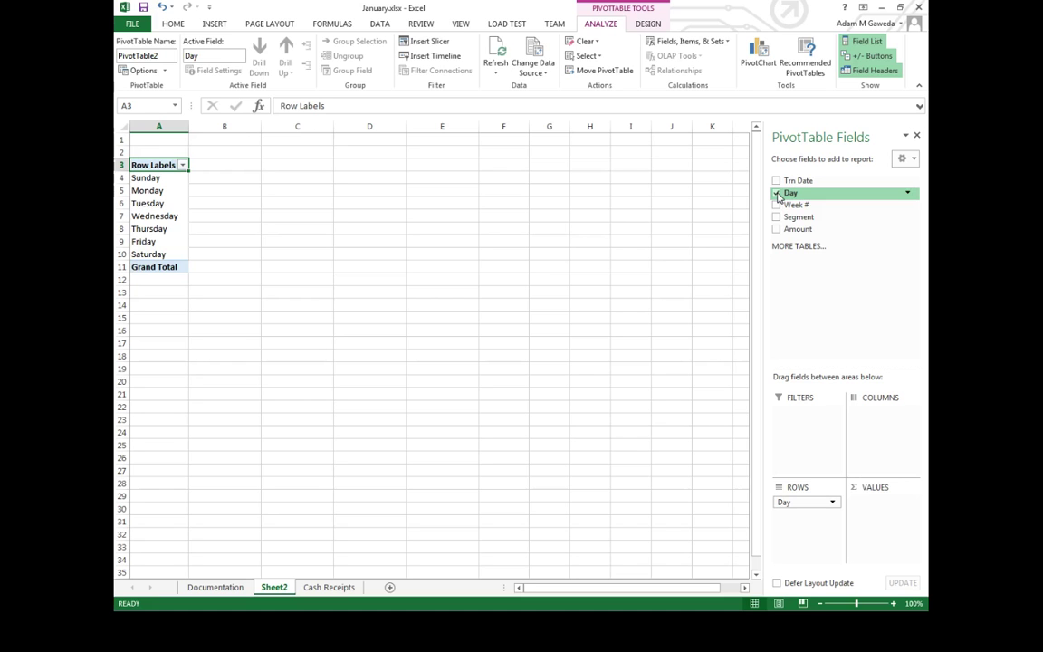
{"action": "left_click", "coordinate": [776, 218]}
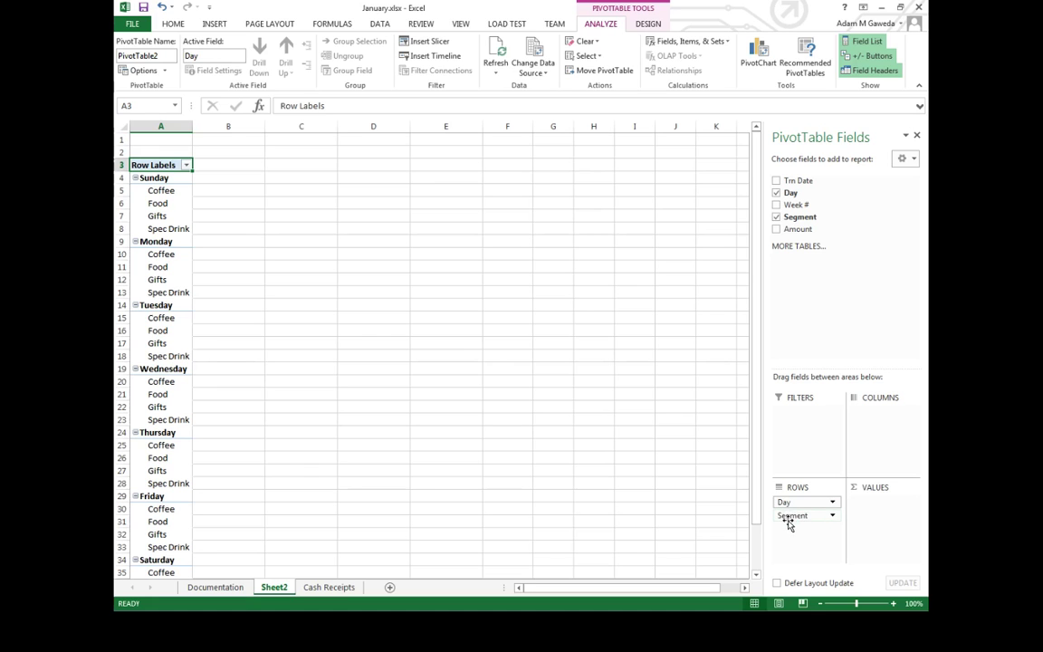
{"action": "left_click_drag", "start_coordinate": [789, 521], "coordinate": [874, 437]}
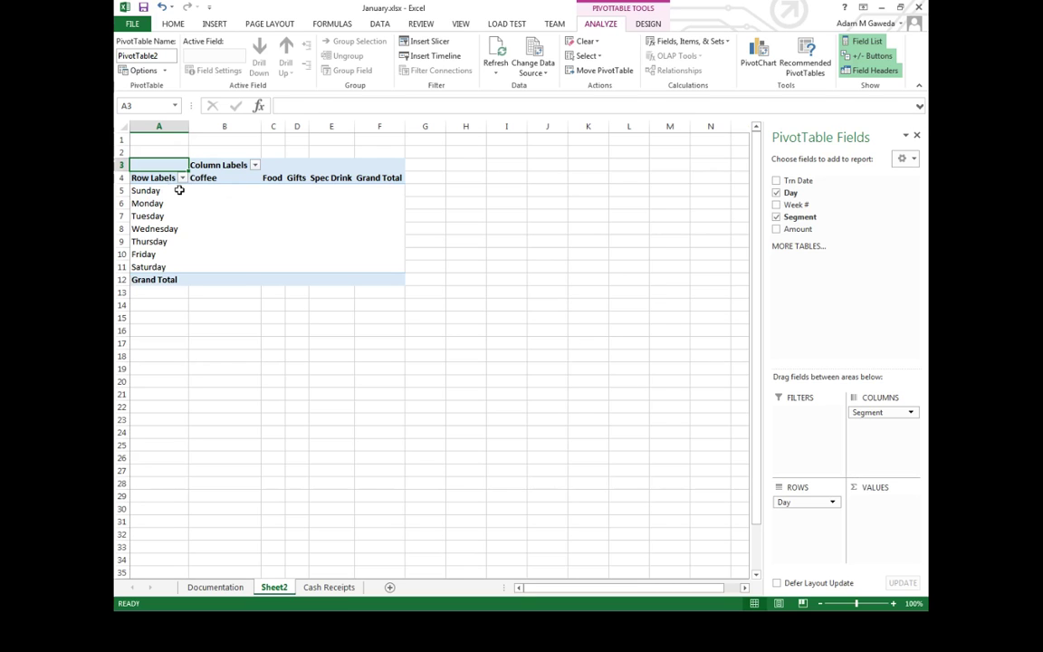
- Examine the empty day-by-segment cells and compare them with the first record's day, segment and amount in Cash Receipts
{"action": "left_click", "coordinate": [144, 191]}
{"action": "left_click", "coordinate": [211, 189]}
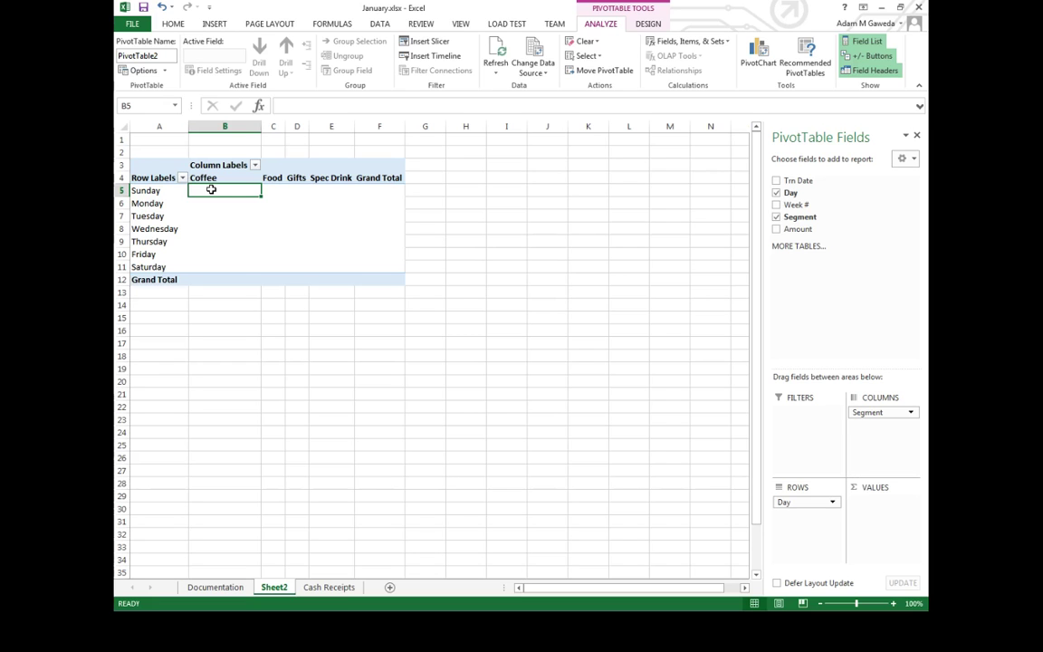
{"action": "left_click", "coordinate": [274, 191]}
{"action": "left_click", "coordinate": [321, 253]}
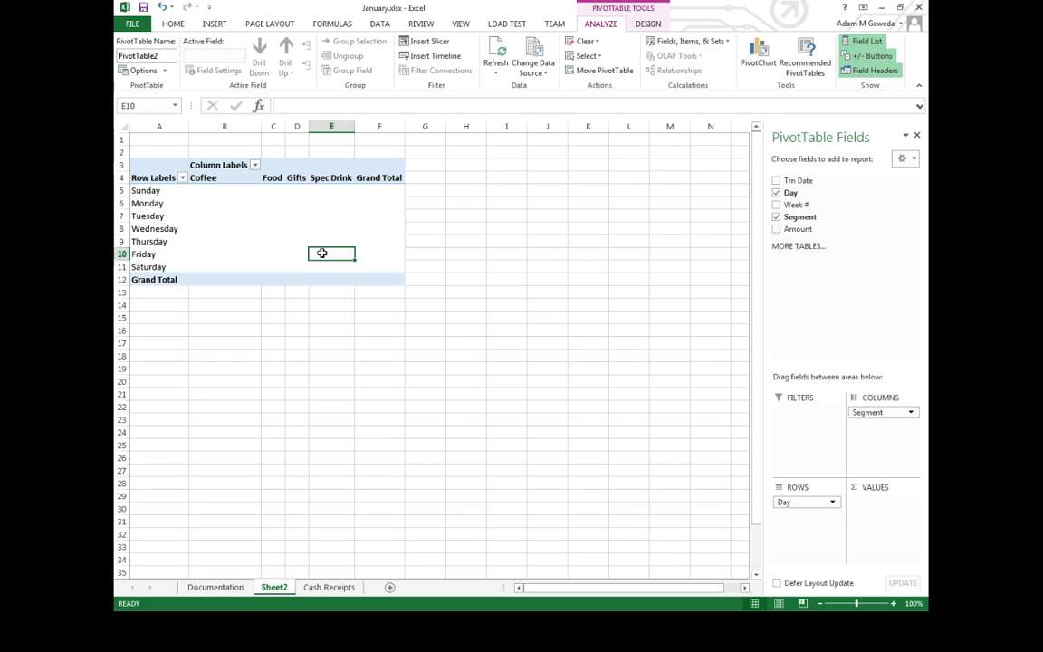
{"action": "left_click", "coordinate": [313, 587]}
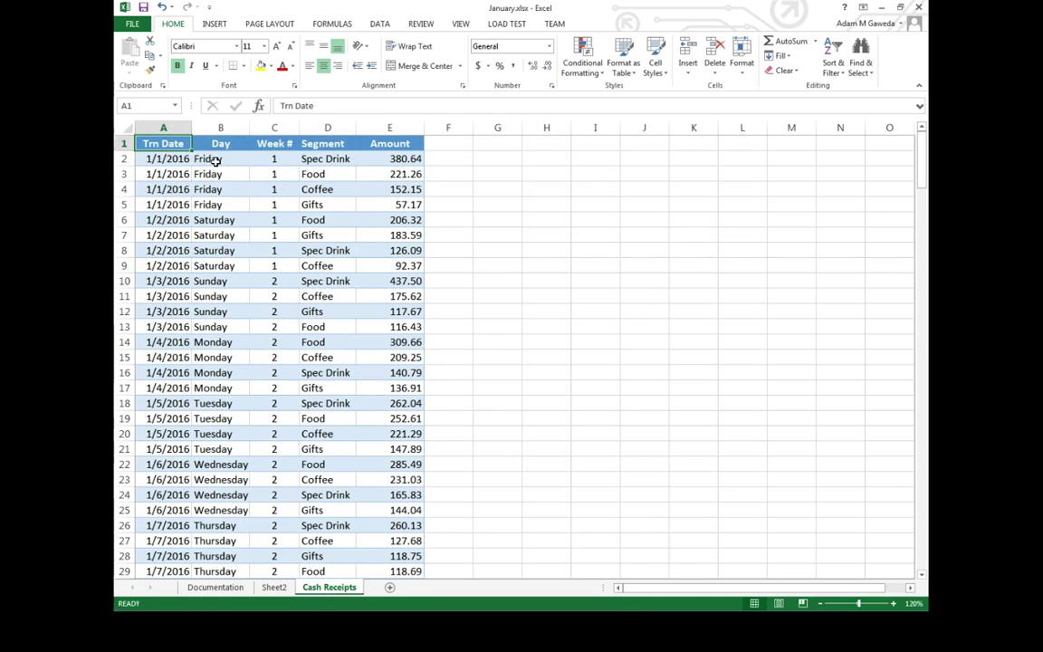
{"action": "left_click", "coordinate": [222, 158]}
{"action": "left_click", "coordinate": [318, 160]}
{"action": "left_click", "coordinate": [407, 160]}
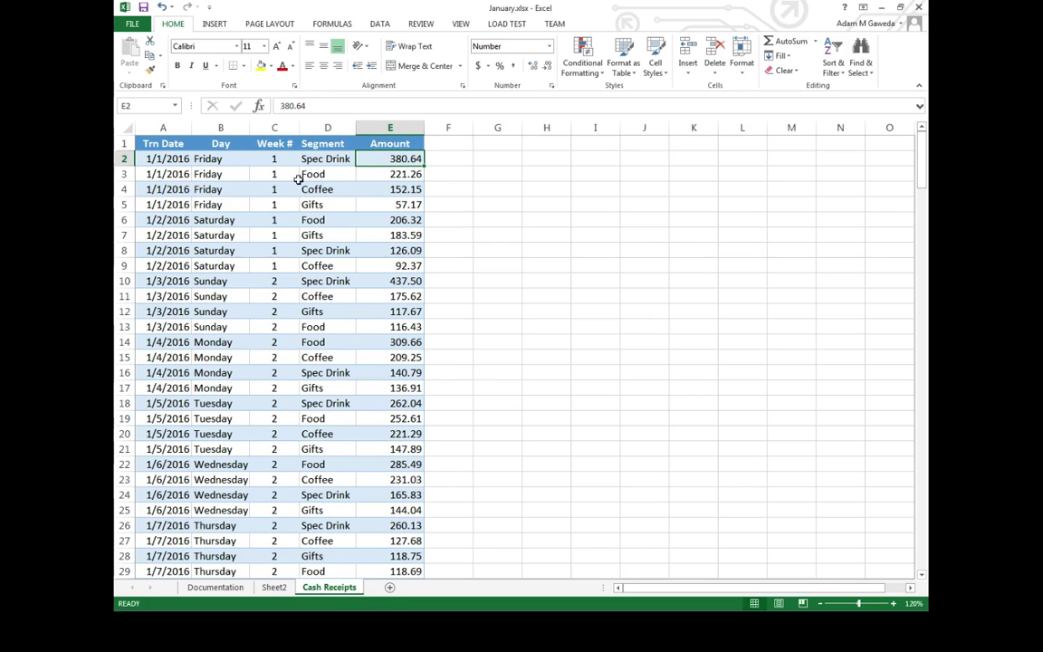
- Return to Sheet2 and add the Amount field to the PivotTable as summed values
{"action": "left_click", "coordinate": [271, 588]}
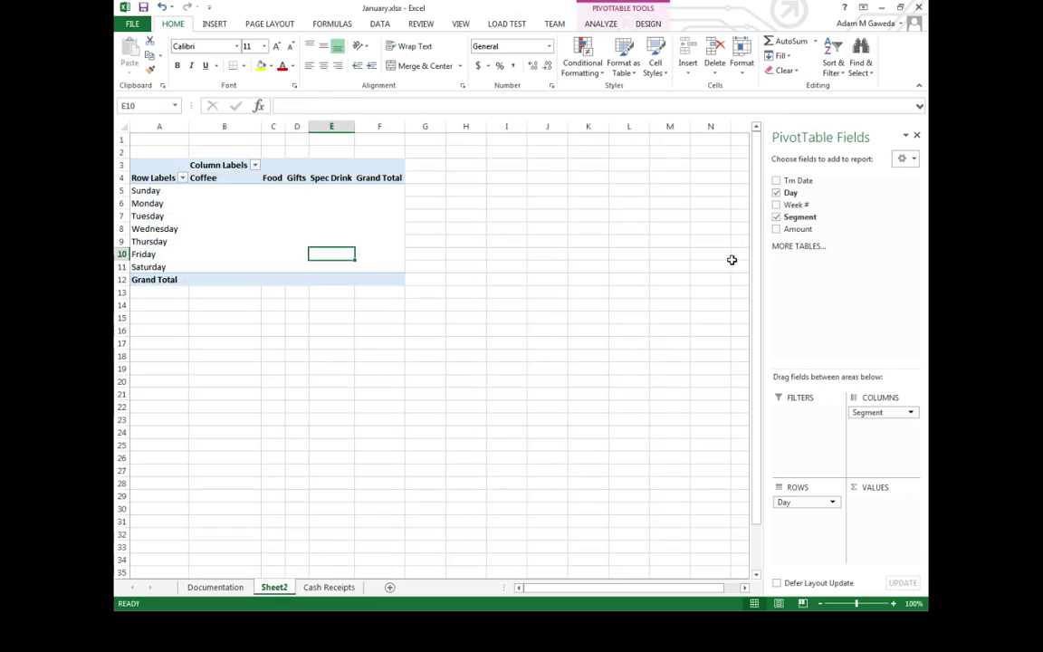
{"action": "left_click", "coordinate": [776, 230]}
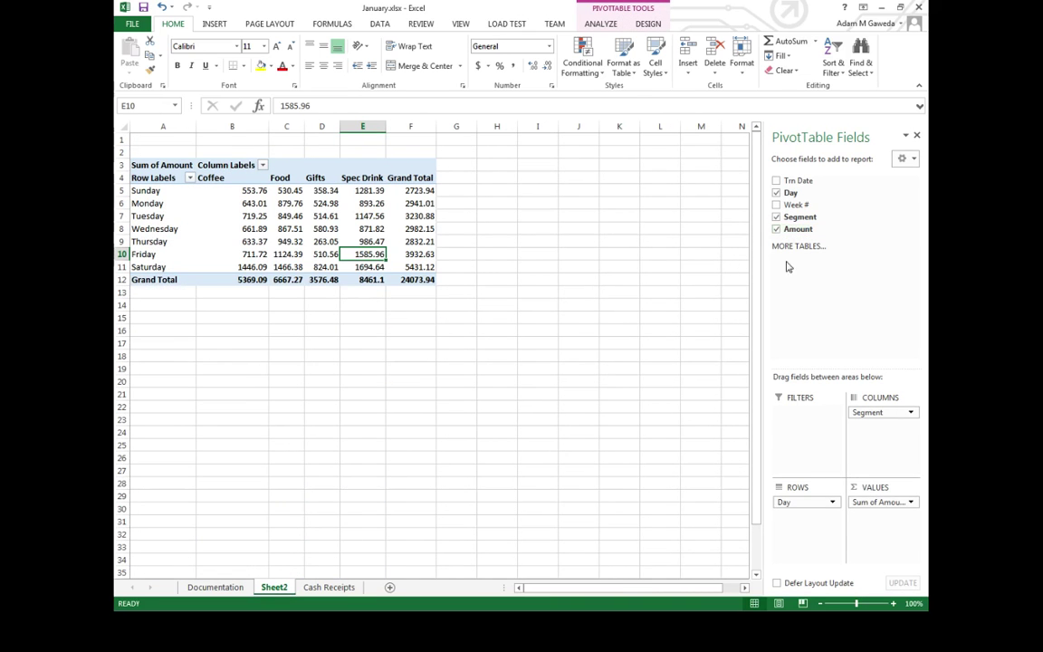
- Review the options offered for the summed Amount field in the PivotTable's values area
{"action": "left_click", "coordinate": [912, 505]}
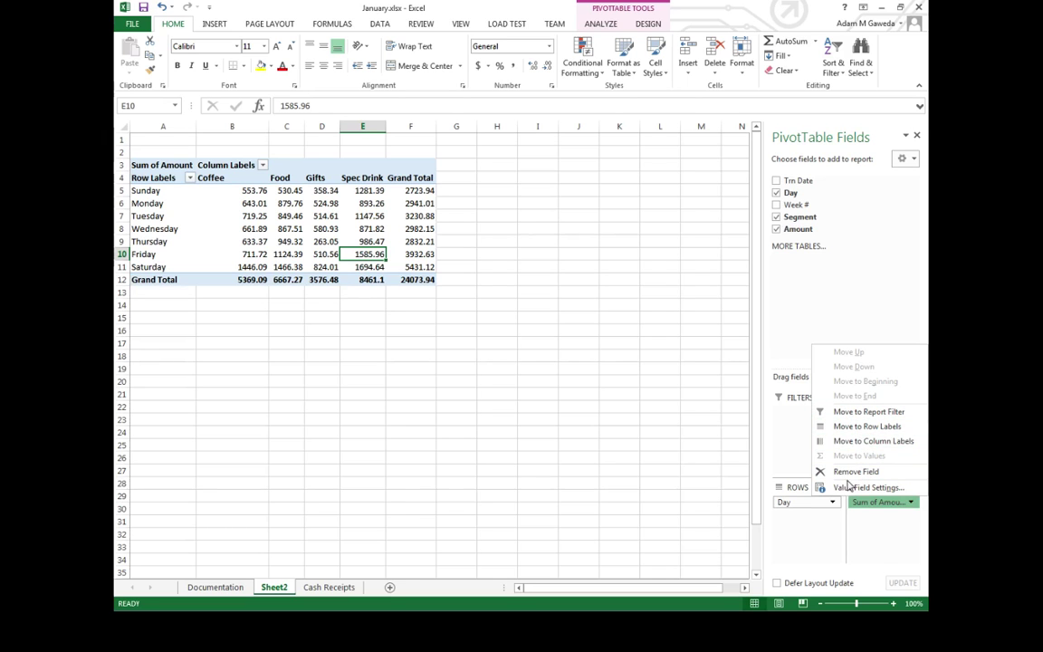
{"action": "left_click", "coordinate": [878, 543]}
- Examine the PivotTable's summed amounts by day and segment, particularly Coffee on Sunday
{"action": "key", "text": "Left"}
{"action": "key", "text": "Up"}
{"action": "key", "text": "Up"}
{"action": "key", "text": "Up"}
{"action": "key", "text": "Up"}
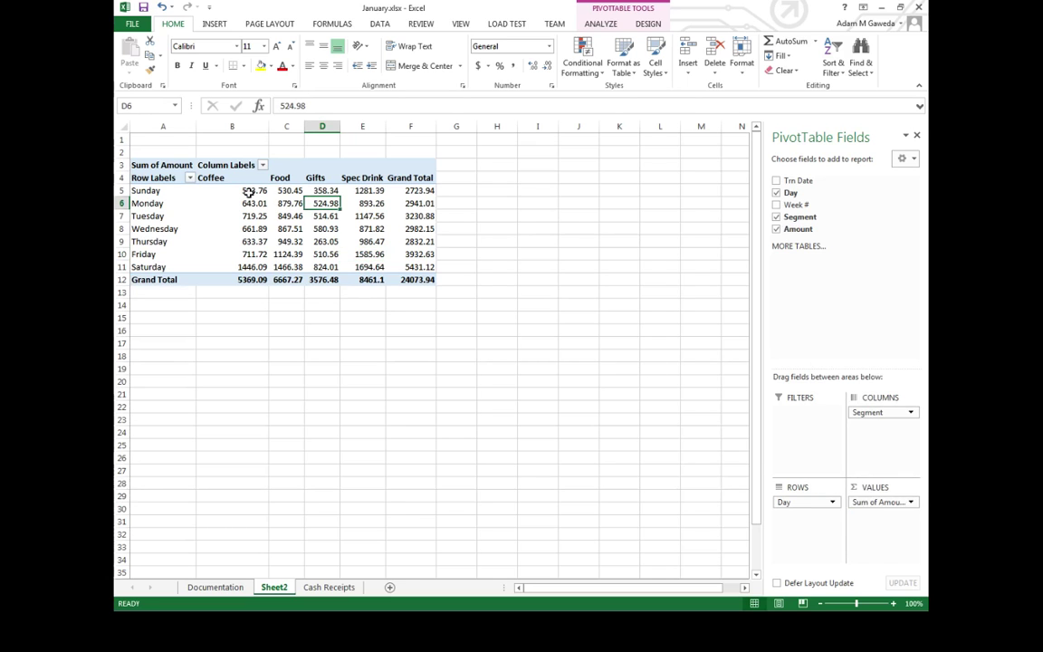
{"action": "mouse_move", "coordinate": [387, 253]}
{"action": "left_click", "coordinate": [140, 190]}
{"action": "left_click", "coordinate": [206, 179]}
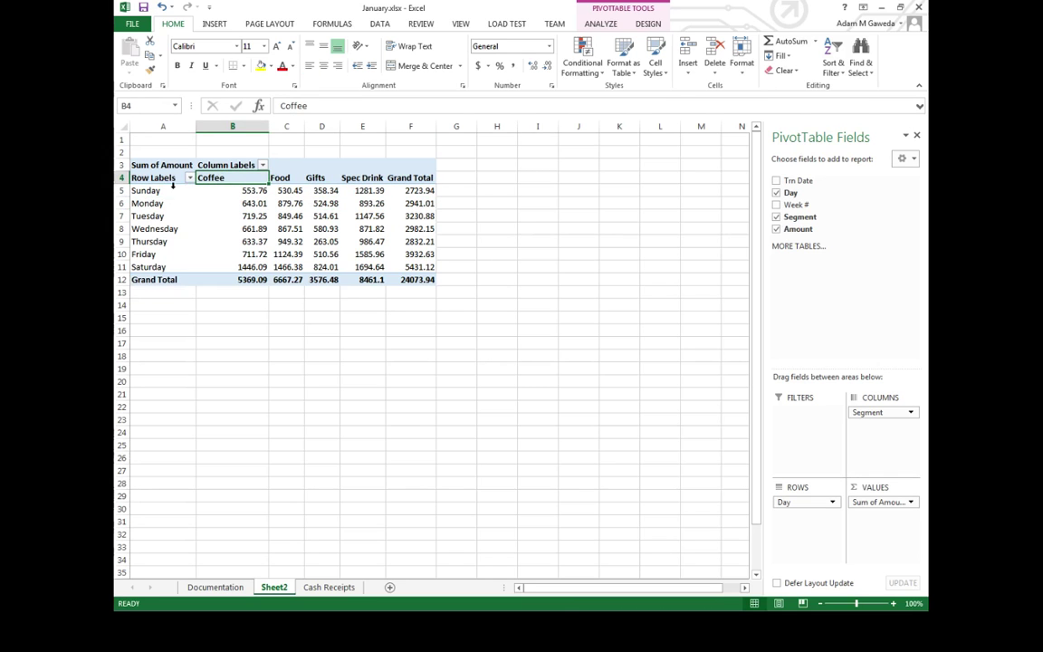
{"action": "mouse_move", "coordinate": [207, 179]}
{"action": "left_mouse_down"}
{"action": "mouse_move", "coordinate": [153, 192]}
{"action": "mouse_move", "coordinate": [206, 179]}
{"action": "left_mouse_up"}
{"action": "left_click", "coordinate": [234, 191]}
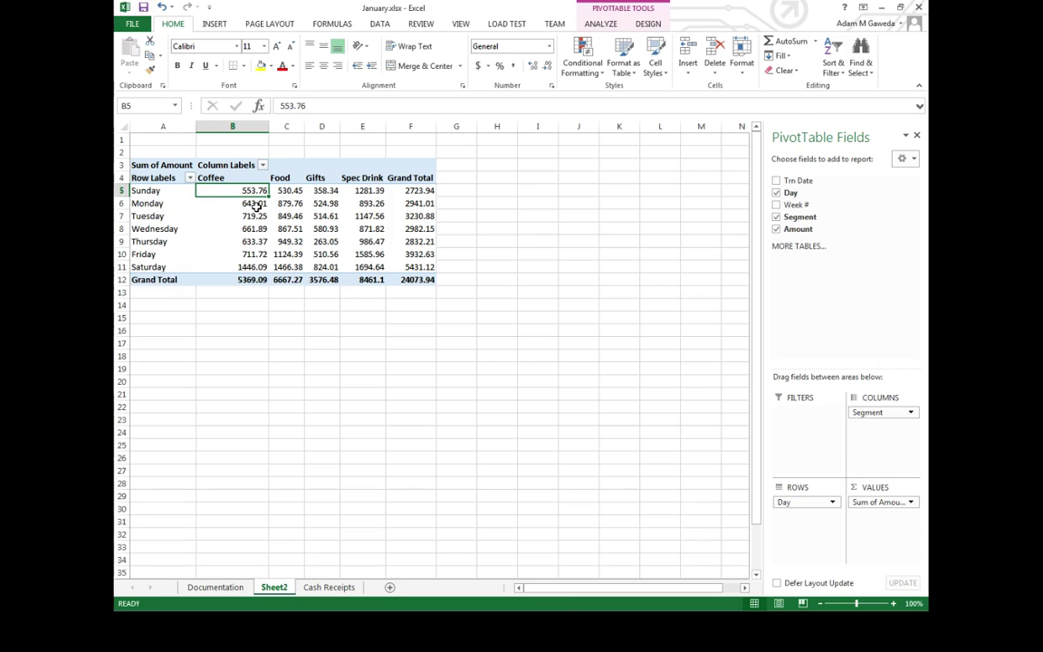
{"action": "mouse_move", "coordinate": [257, 206]}
{"action": "scroll", "coordinate": [353, 225], "scroll_direction": "up", "scroll_amount": 3}
{"action": "scroll", "coordinate": [353, 224], "scroll_direction": "up", "scroll_amount": 2}
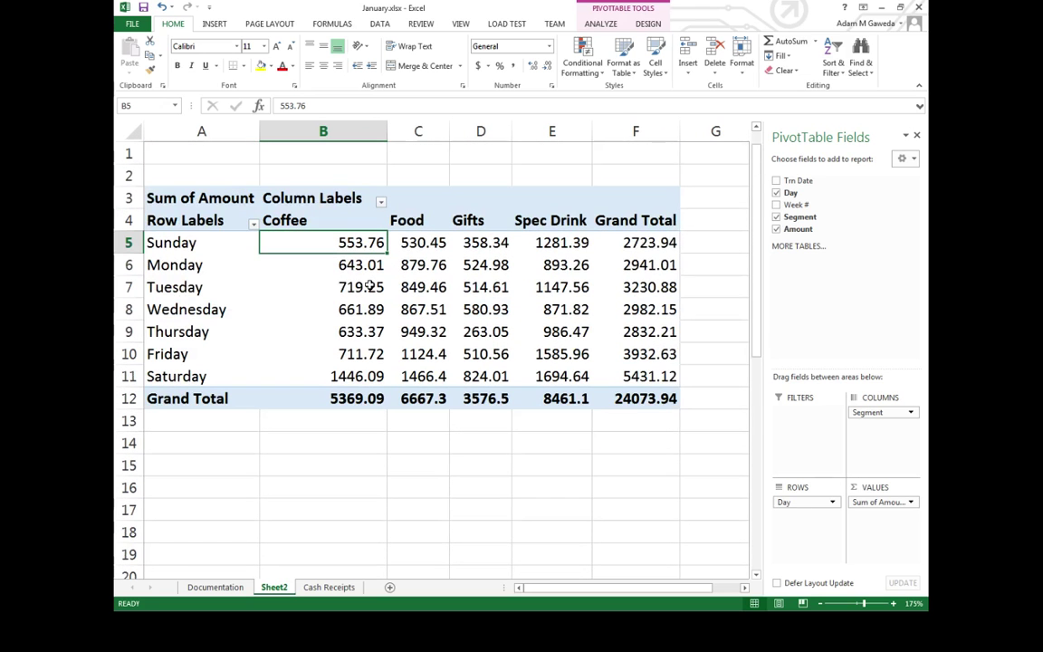